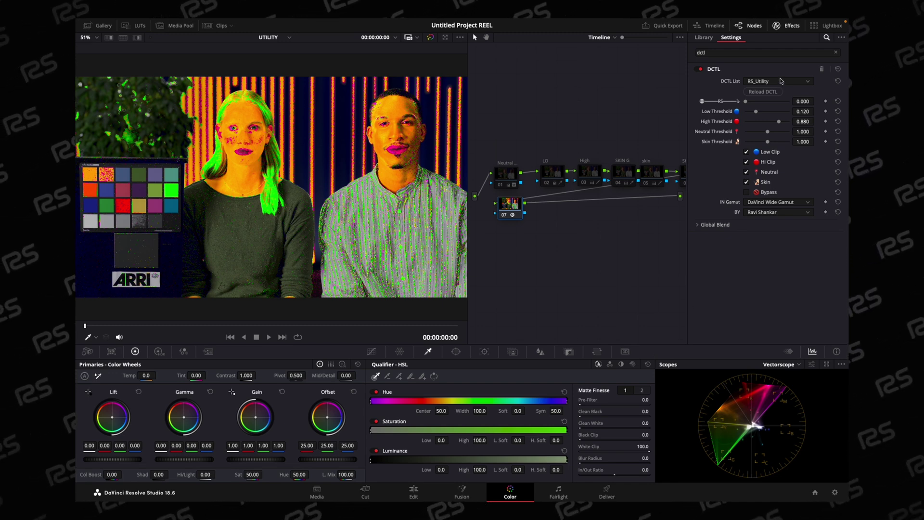
- Close the DCTL effect settings and select node 01 (Neutral) in the node graph
click(791, 26)
click(538, 174)
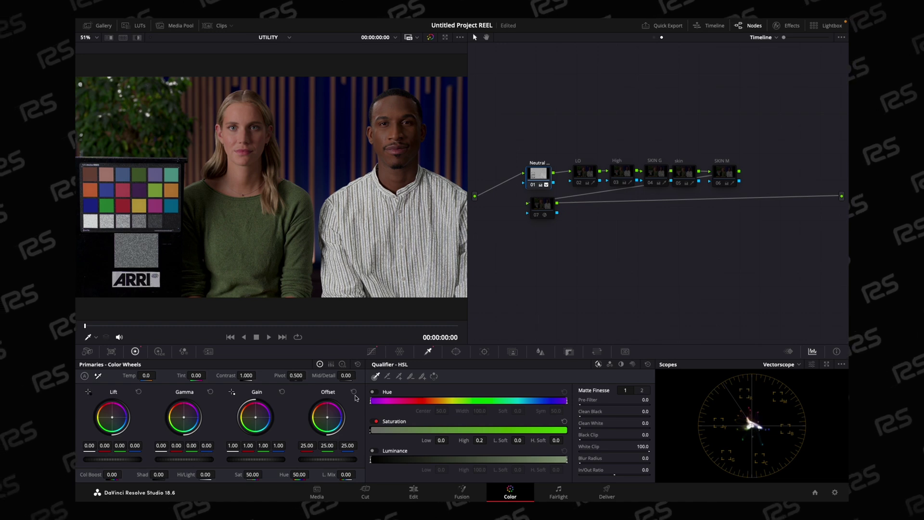
- Raise the Neutral node's left curve point so neutrals show green, then enable the LO and High nodes
click(373, 351)
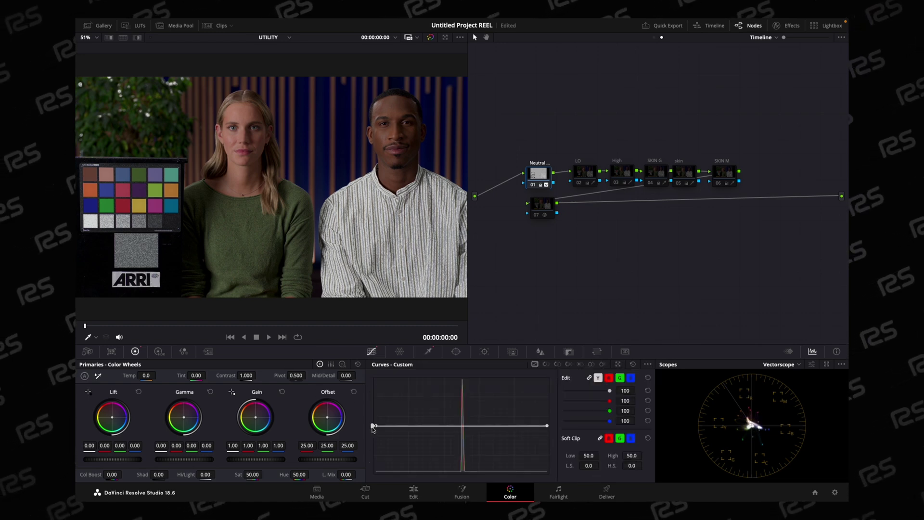
drag(373, 426, 371, 377)
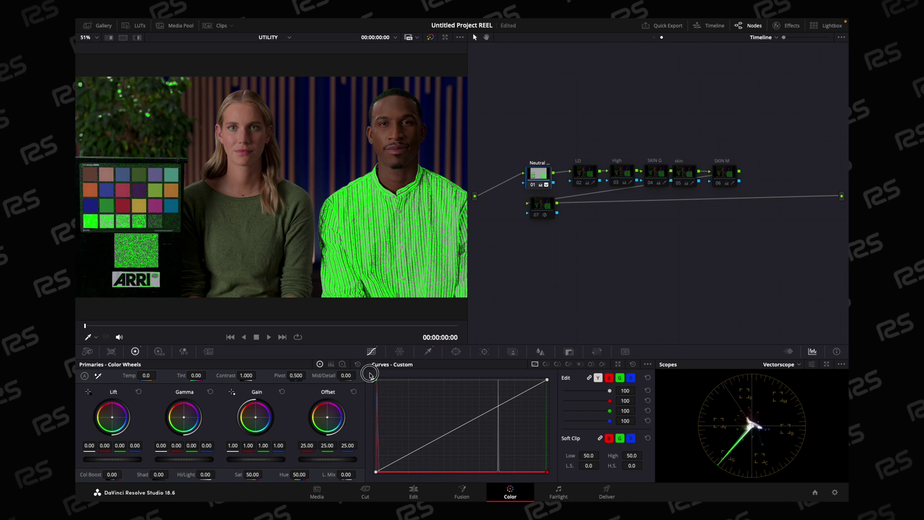
click(587, 176)
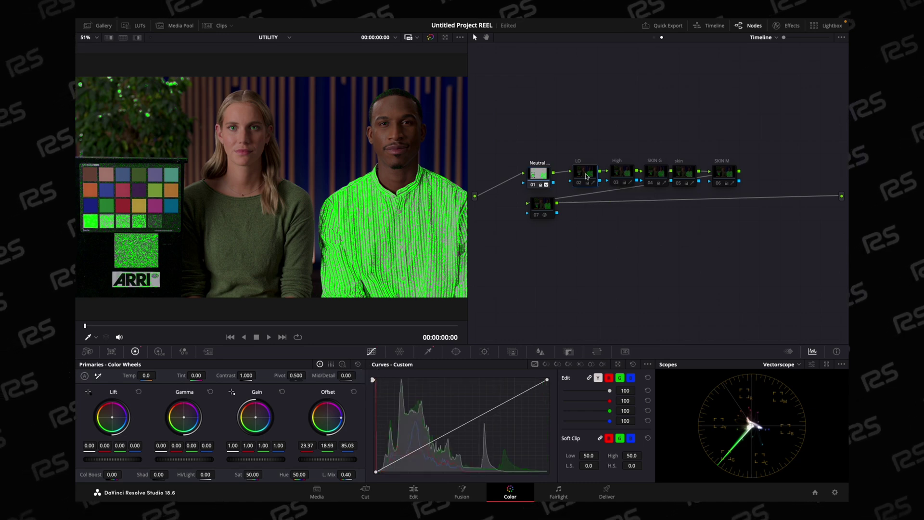
click(428, 351)
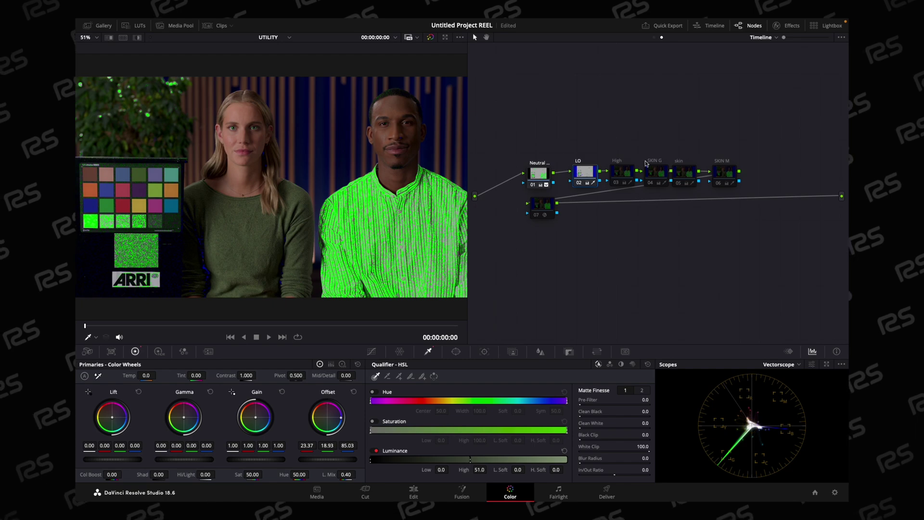
click(624, 174)
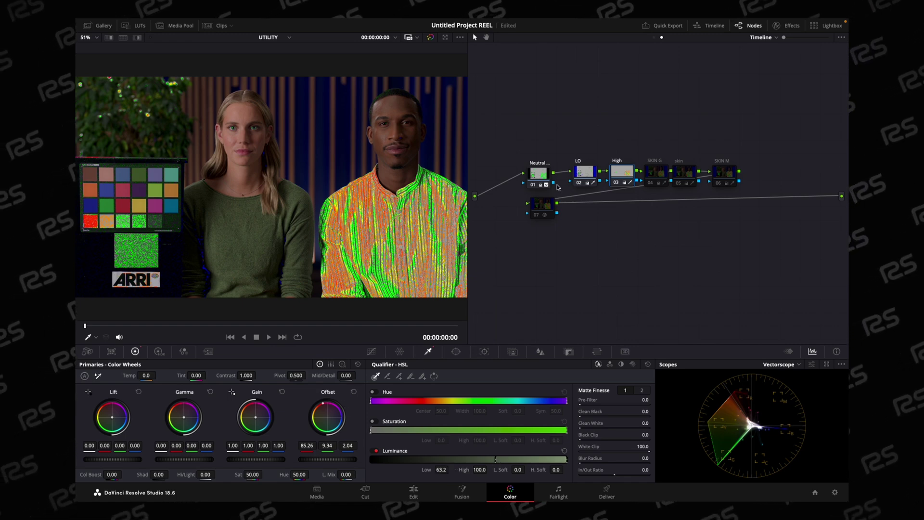
- Enable the skin, SKIN G and SKIN M nodes, then disable nodes 01–06 and select DCTL node 07
click(687, 173)
click(687, 174)
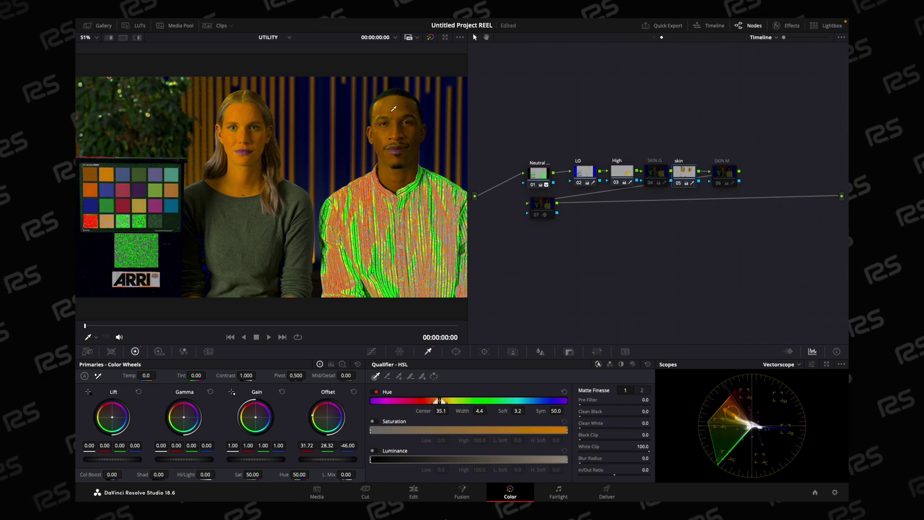
click(656, 173)
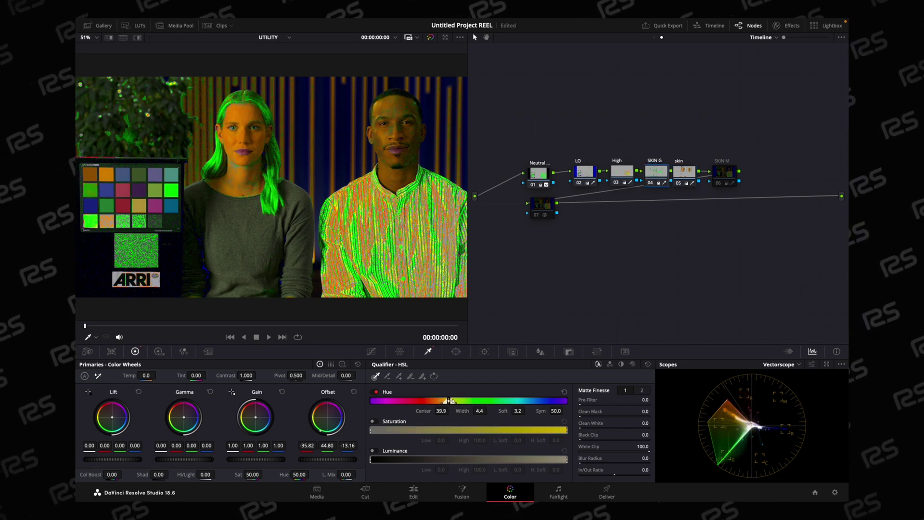
click(724, 175)
click(724, 176)
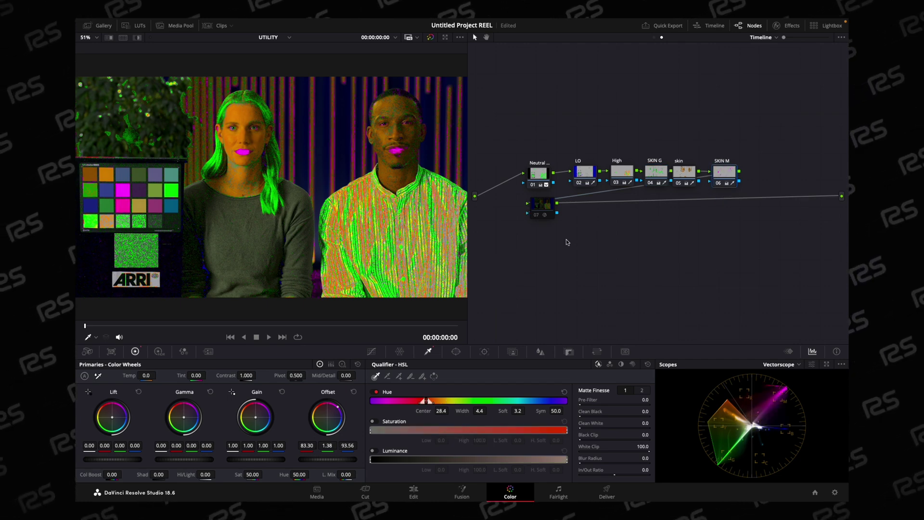
drag(516, 163, 761, 189)
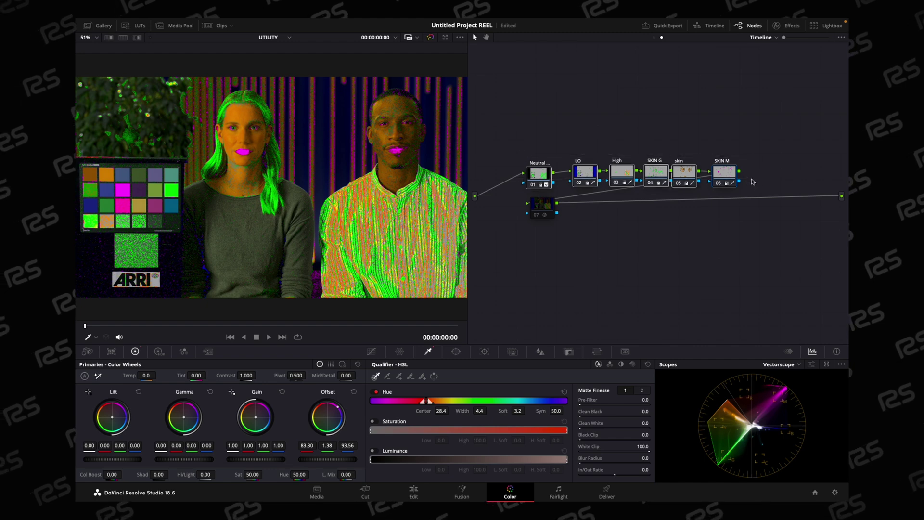
click(543, 211)
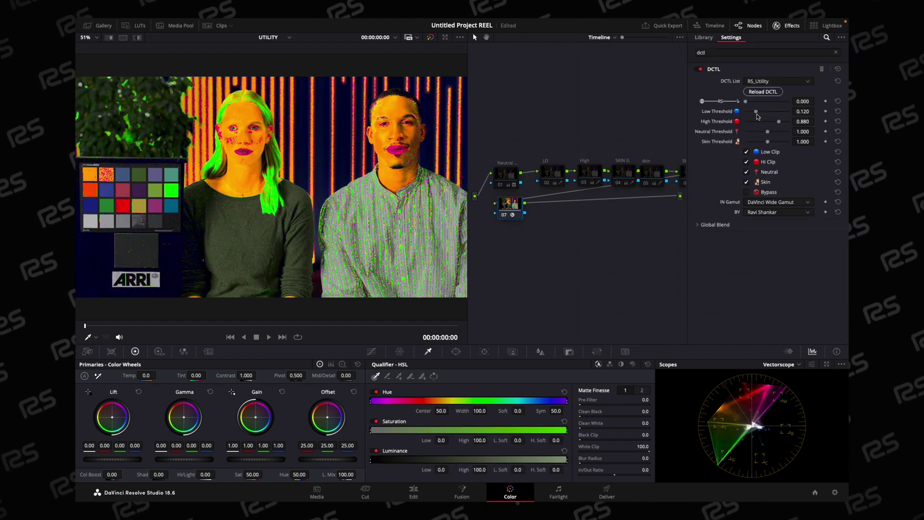
- Set DCTL thresholds to Low 0.165, High 0.876, Skin 1.303 with only the Skin overlay on, then close the settings
mouse_move(756, 112)
mouse_down()
mouse_move(781, 123)
mouse_move(761, 123)
mouse_move(778, 122)
mouse_up()
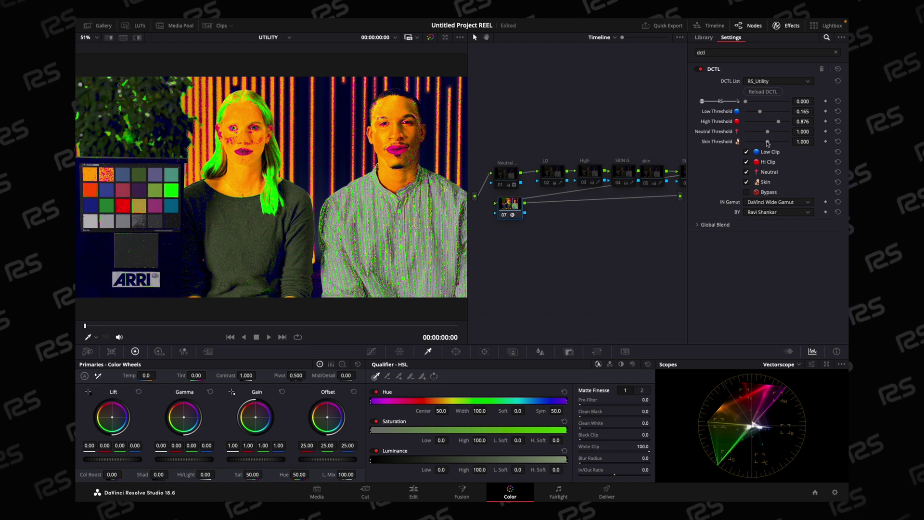
drag(768, 143, 774, 142)
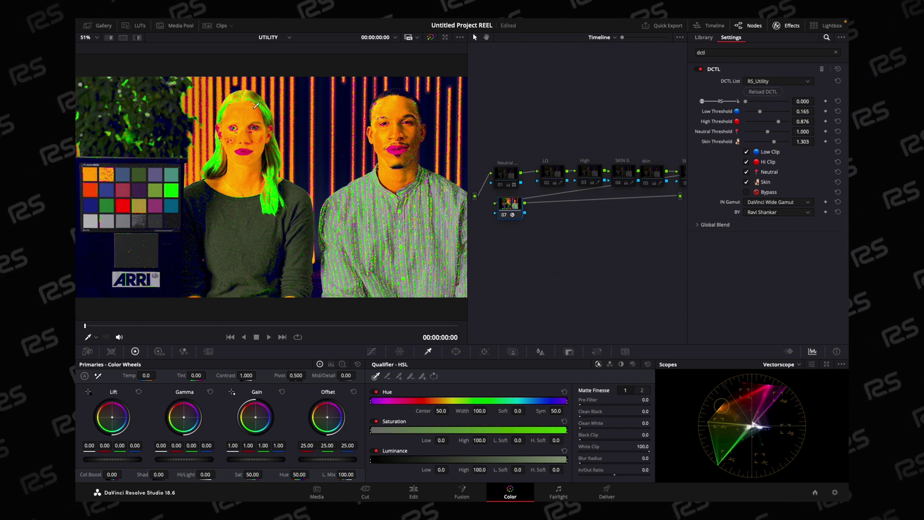
click(746, 182)
click(765, 182)
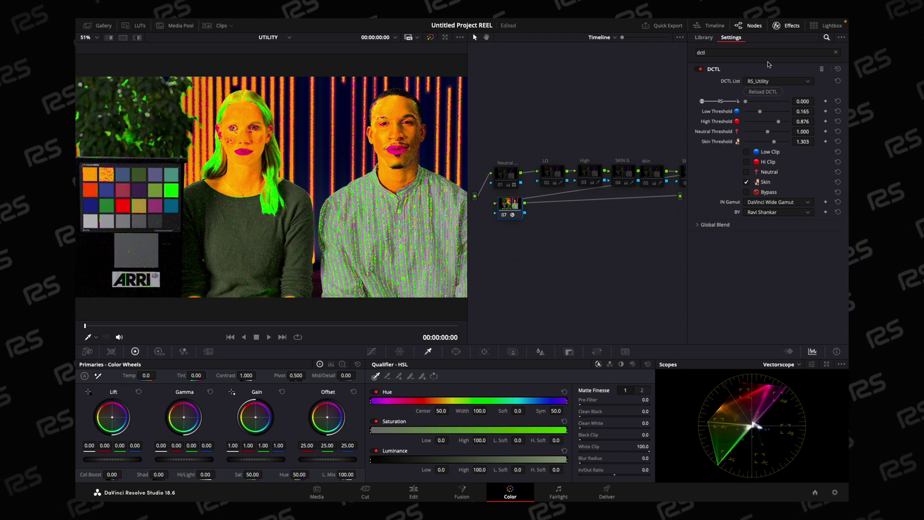
click(791, 25)
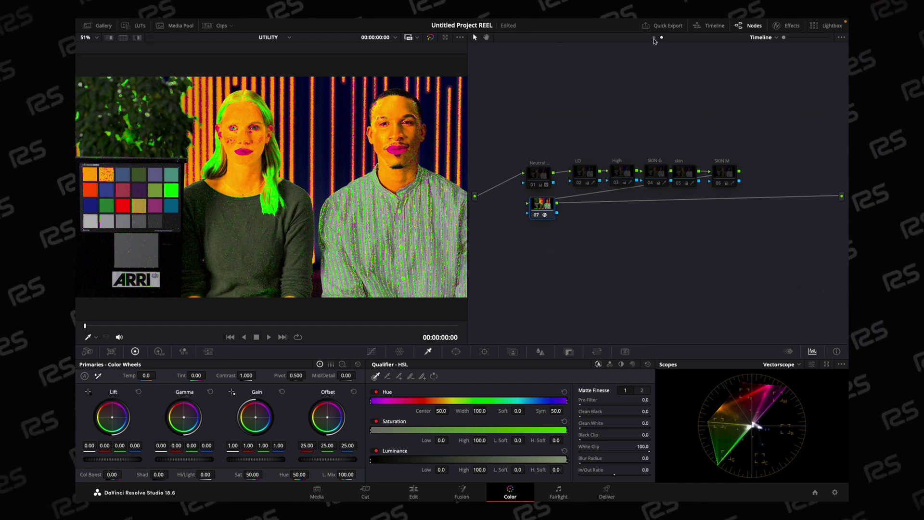
- Add a UT node and connect it into the clip node tree
right_click(551, 212)
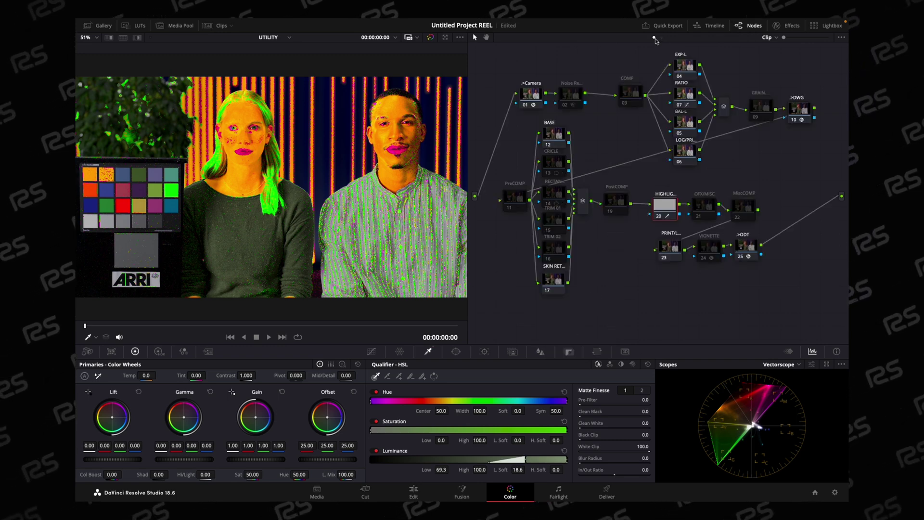
right_click(502, 262)
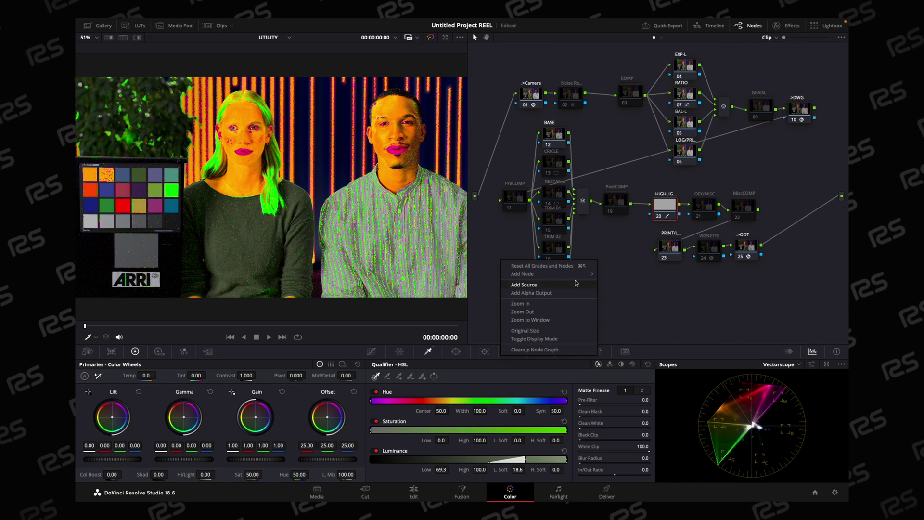
mouse_move(523, 274)
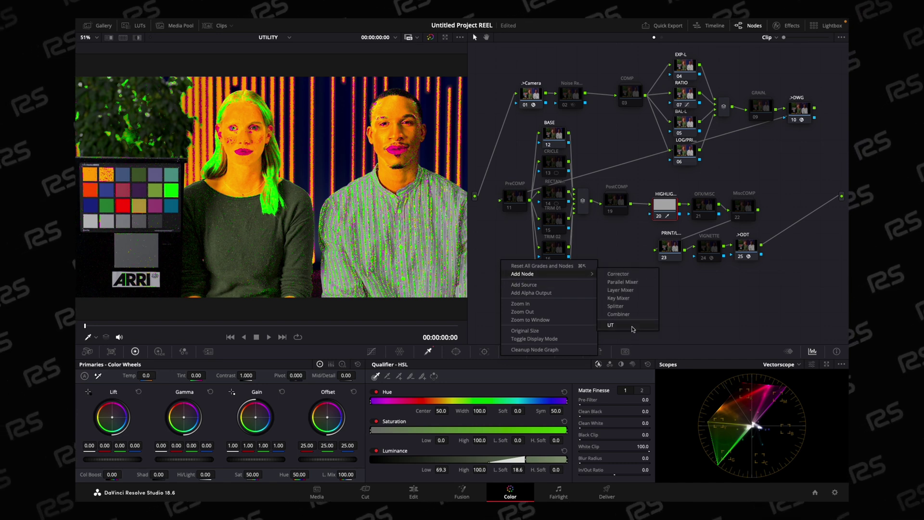
click(631, 326)
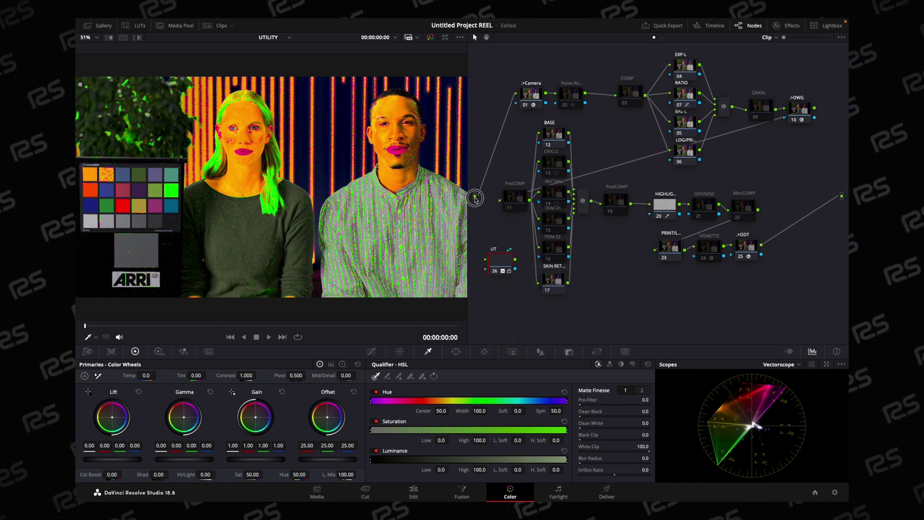
mouse_move(475, 197)
mouse_down()
mouse_move(490, 263)
mouse_move(502, 259)
mouse_up()
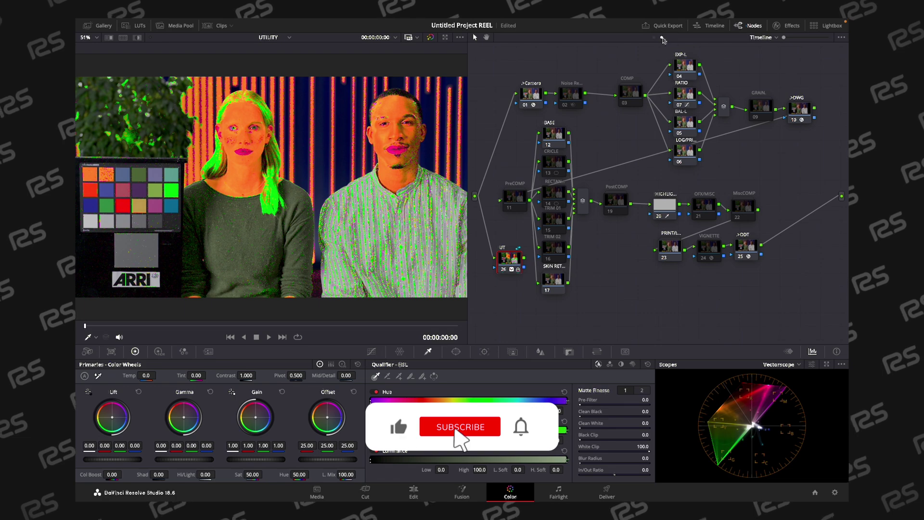
- Check the timeline node graph, show the clips strip, and switch the UT node off
click(663, 40)
click(663, 40)
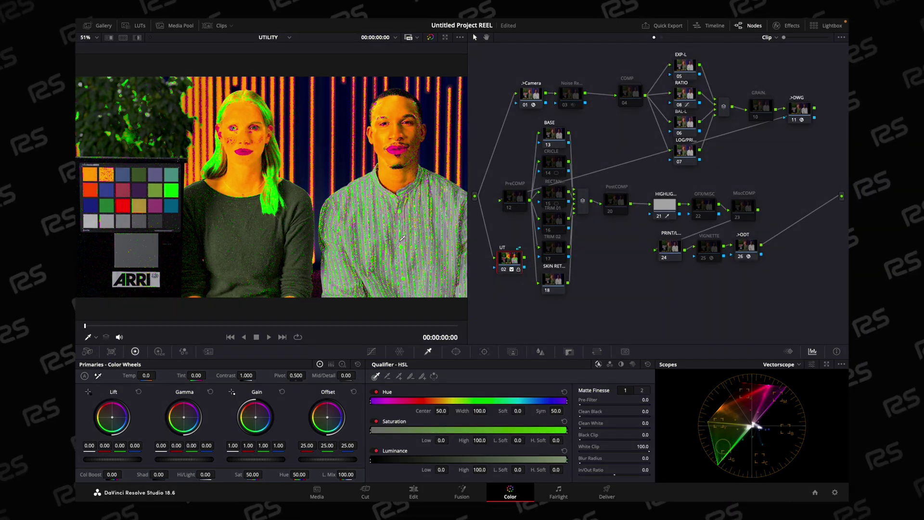
click(222, 25)
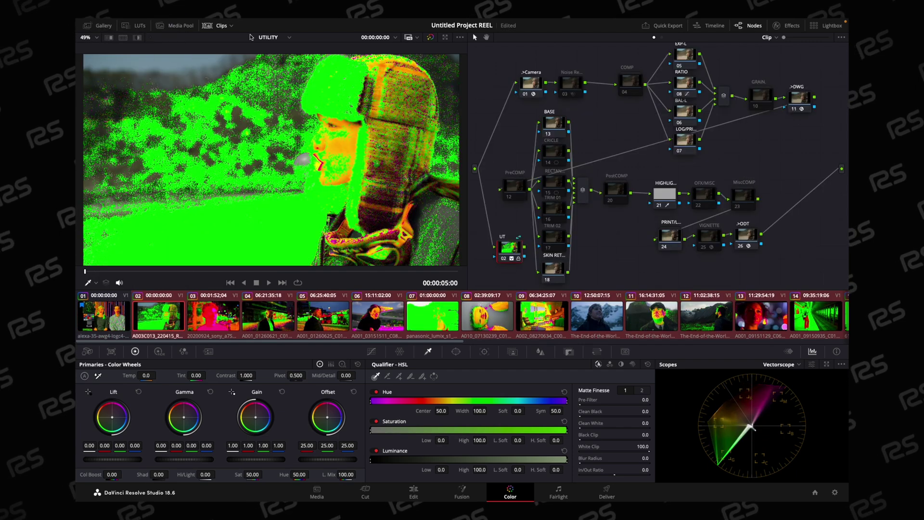
key(ctrl+d)
key(ctrl+d)
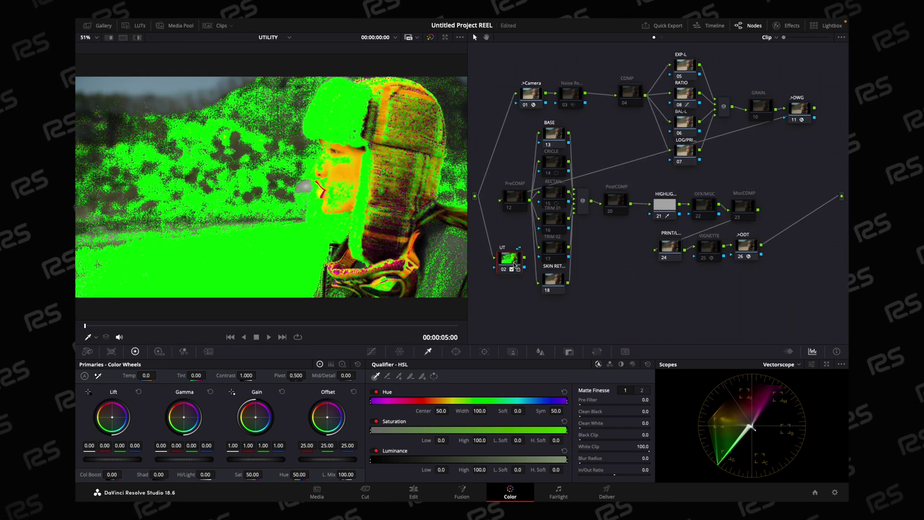
key(ctrl+d)
key(ctrl+d)
key(ctrl+d)
key(ctrl+d)
key(ctrl+d)
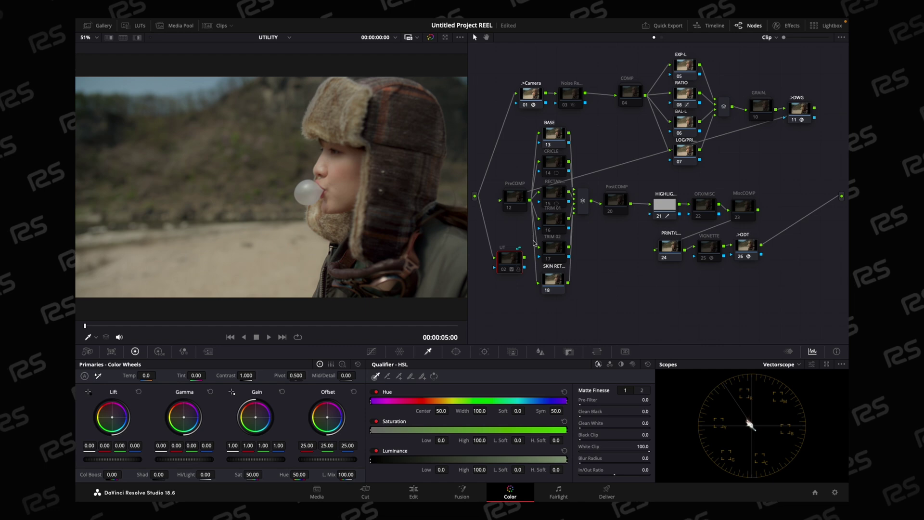
- In Lightbox, select all clips, update all thumbnails, then leave Lightbox
click(828, 28)
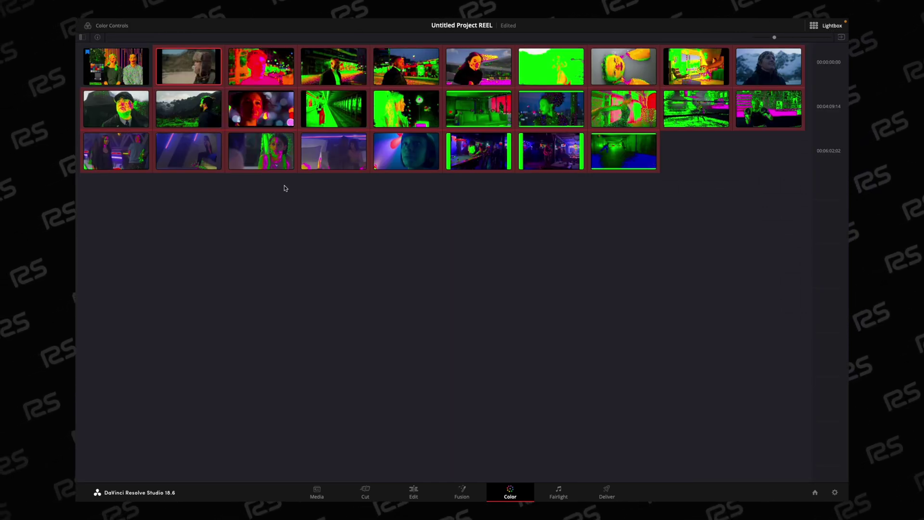
key(ctrl+a)
right_click(131, 76)
click(181, 377)
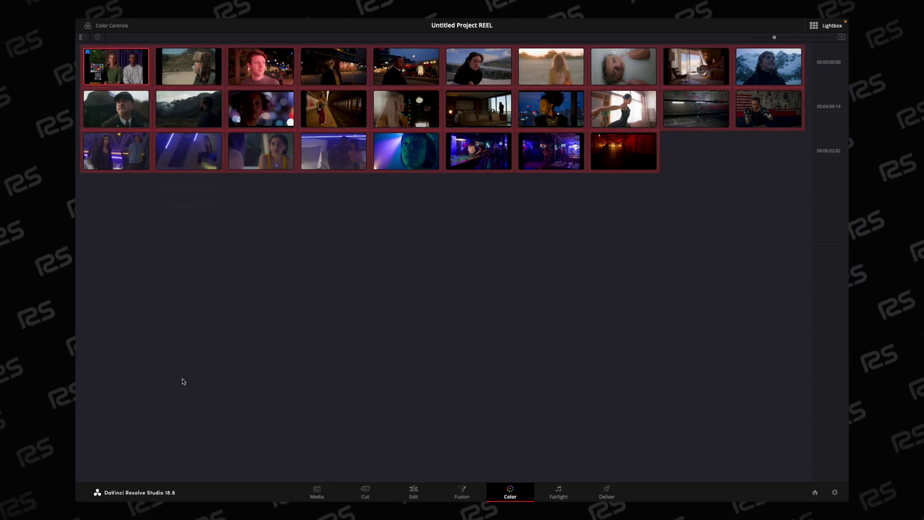
click(829, 25)
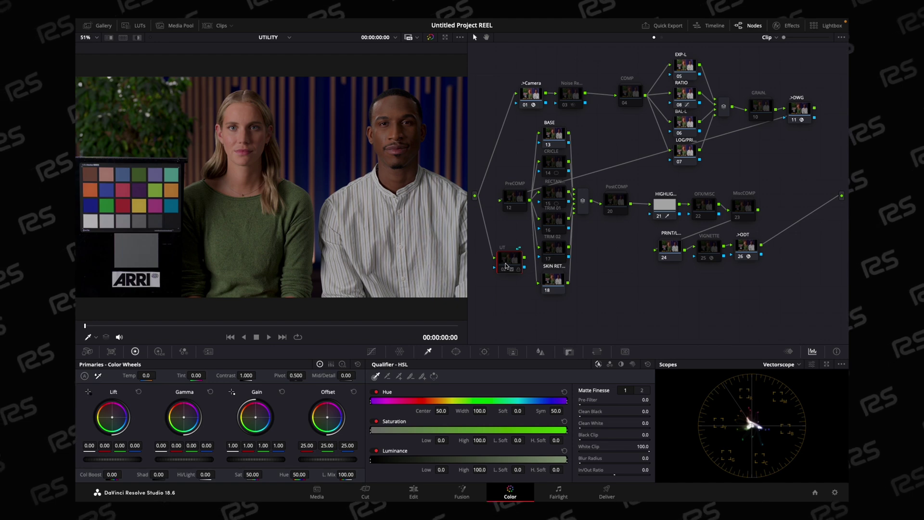
- Re-enable the UT node, refresh all Lightbox thumbnails in false colour, and enlarge them
click(508, 266)
click(829, 26)
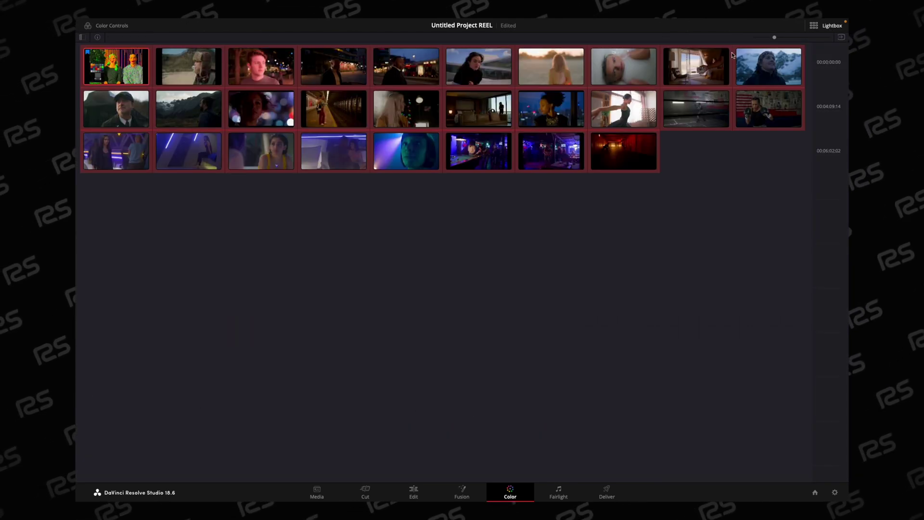
right_click(246, 141)
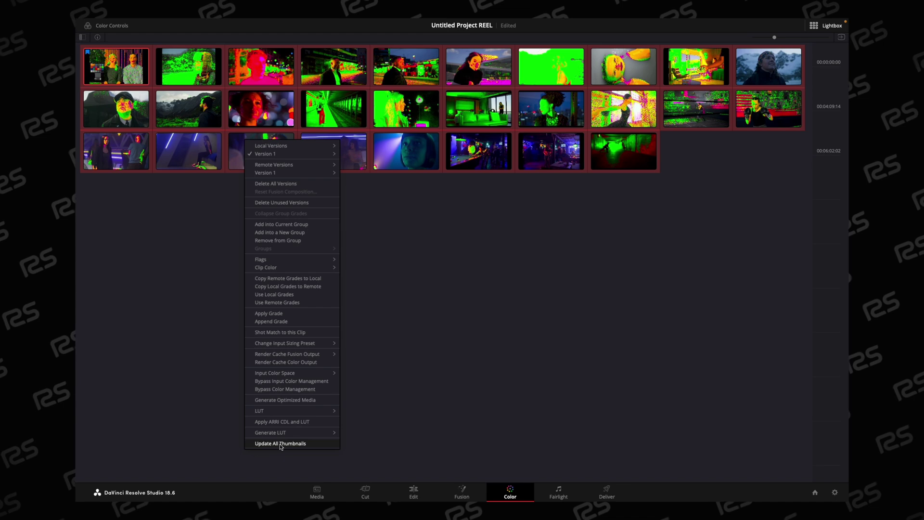
click(280, 443)
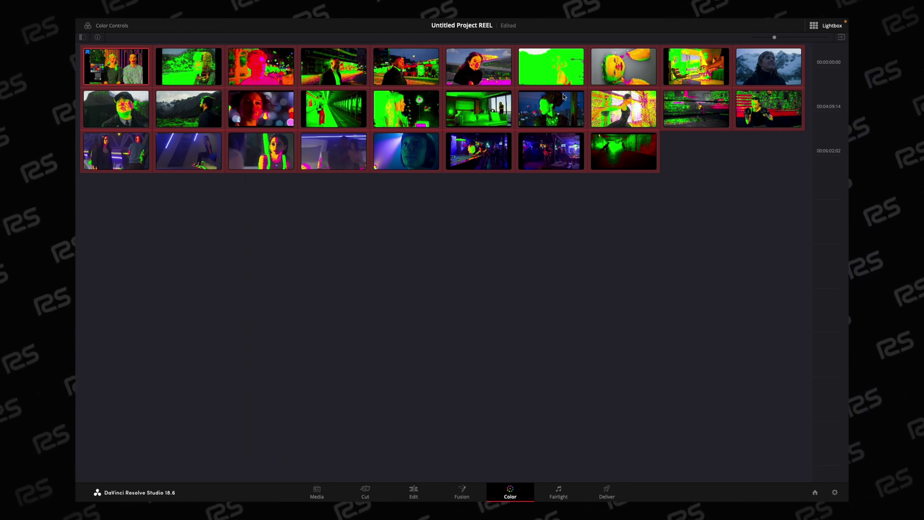
drag(775, 38, 806, 40)
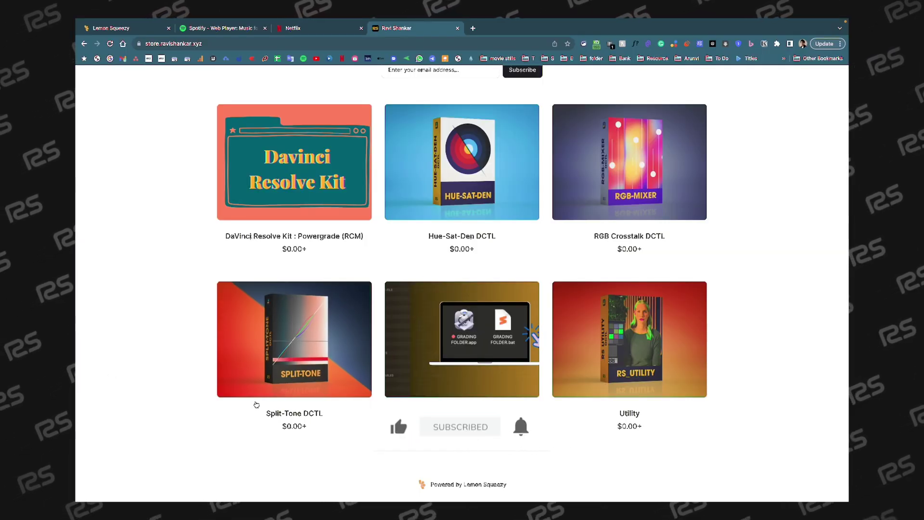
- Open the Utility product checkout and confirm a suggested price of 0
click(598, 394)
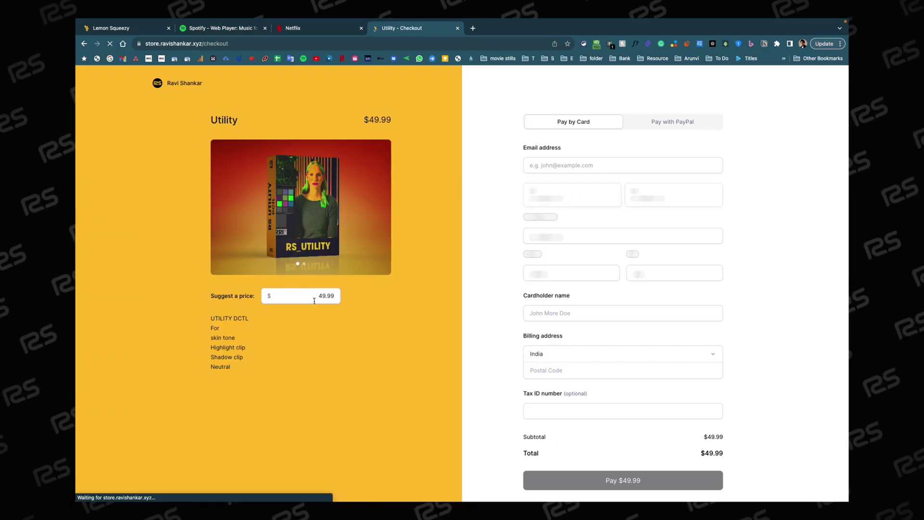
text(0)
key(Return)
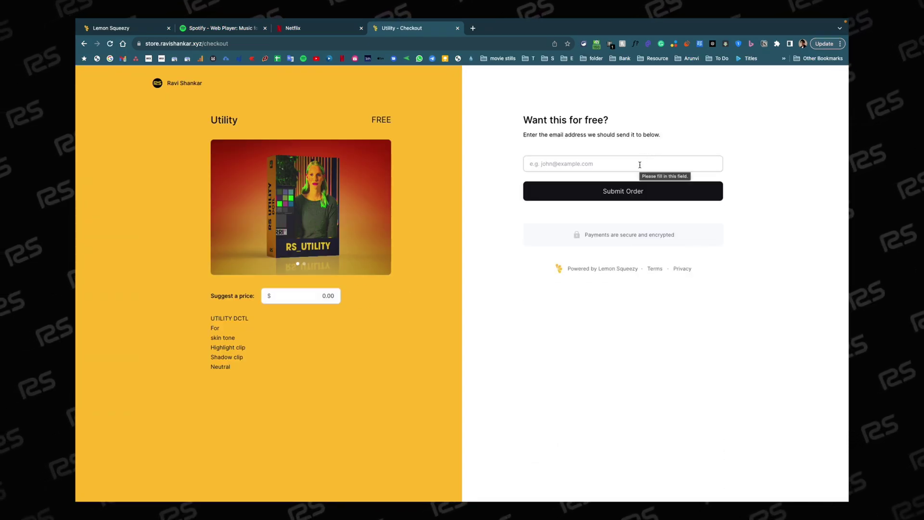